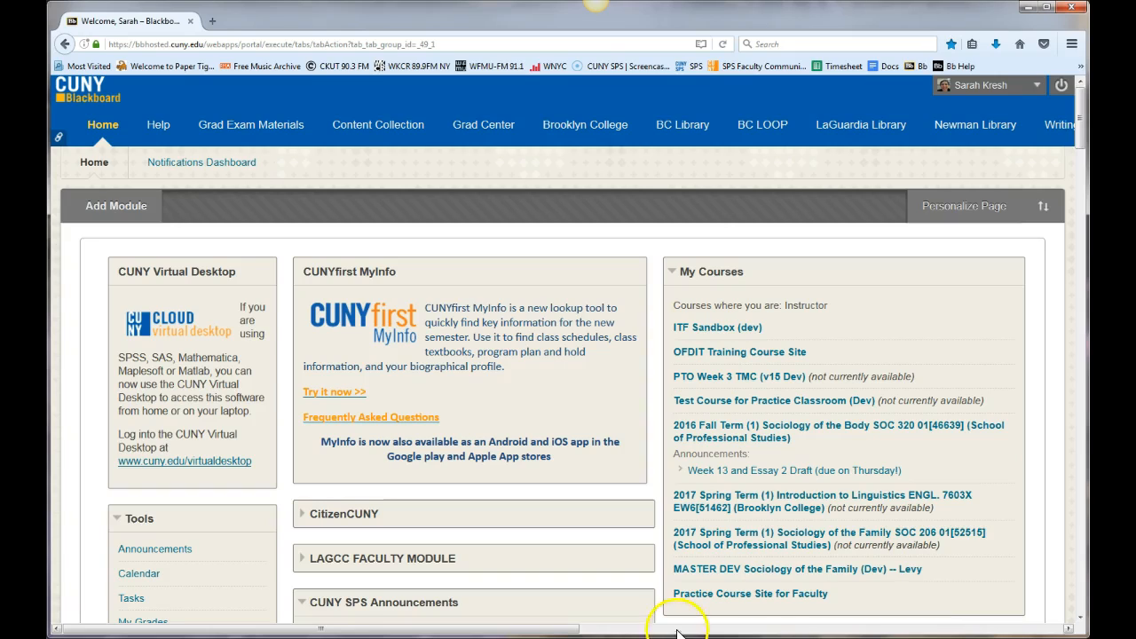
Open the customization properties of the 2017 Spring Term Sociology of the Family SOC 206 course.
left_click(783, 542)
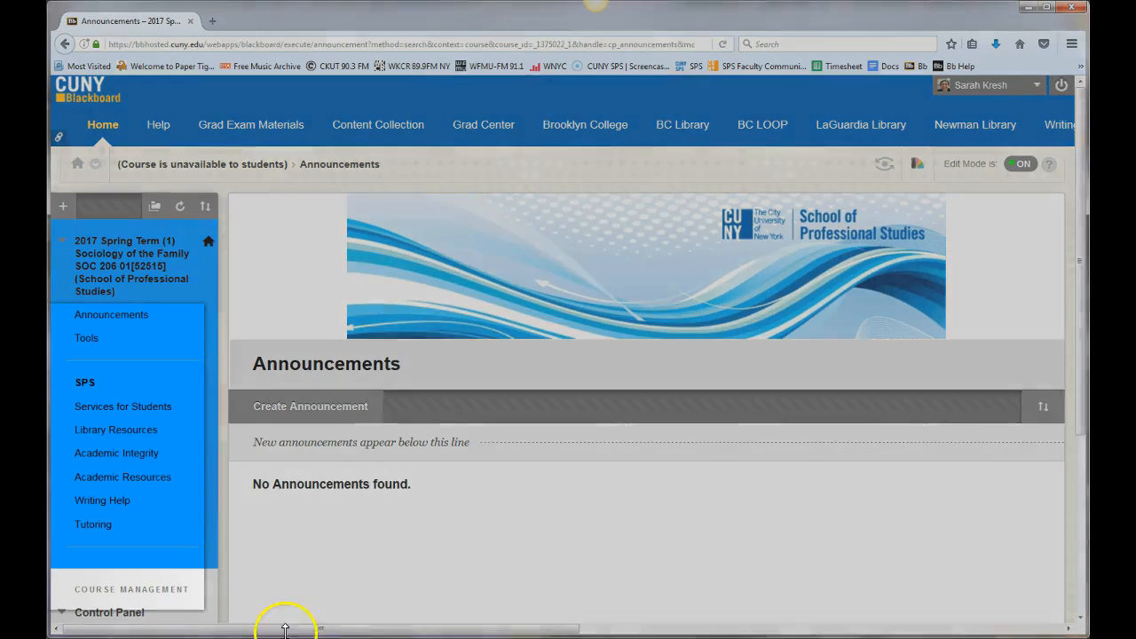
scroll(328, 572, "down", 3)
scroll(328, 575, "down", 1)
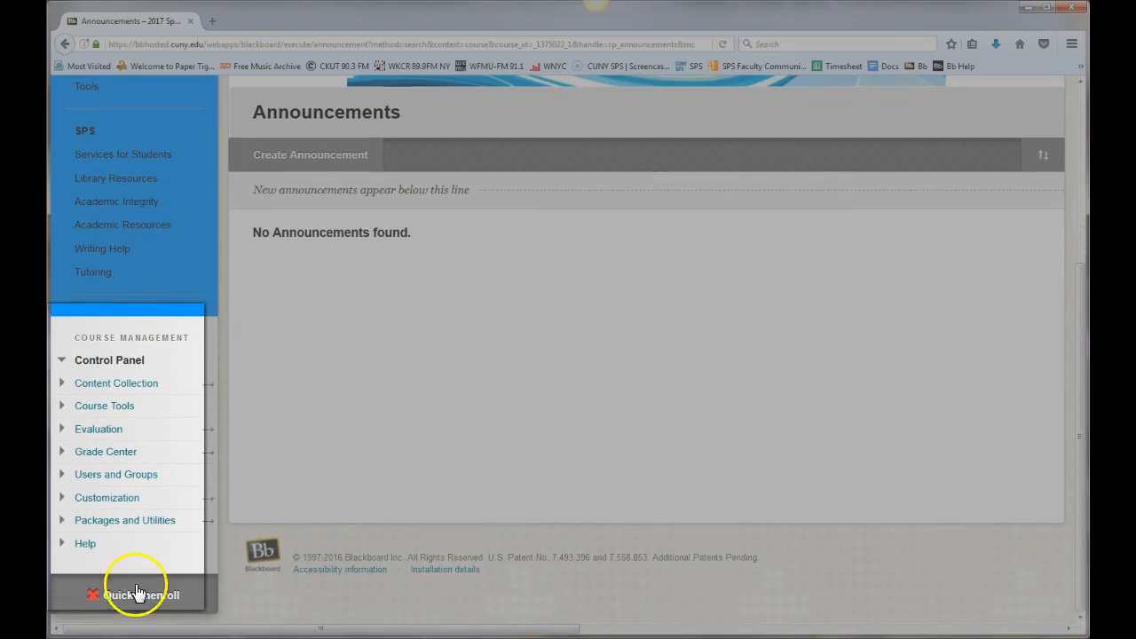
left_click(98, 499)
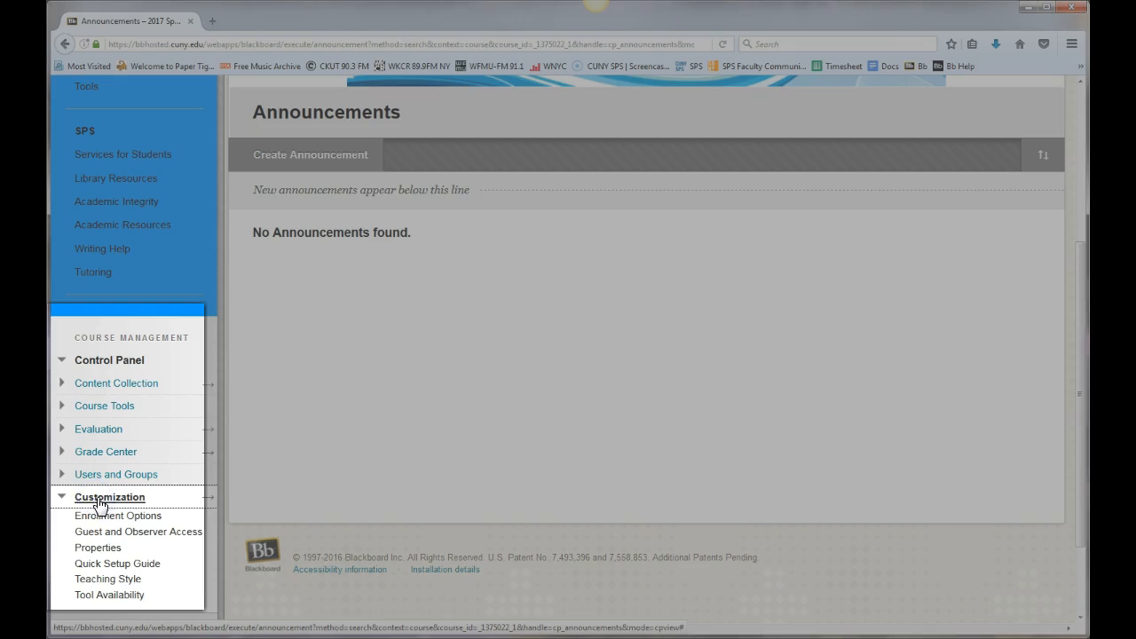
left_click(96, 548)
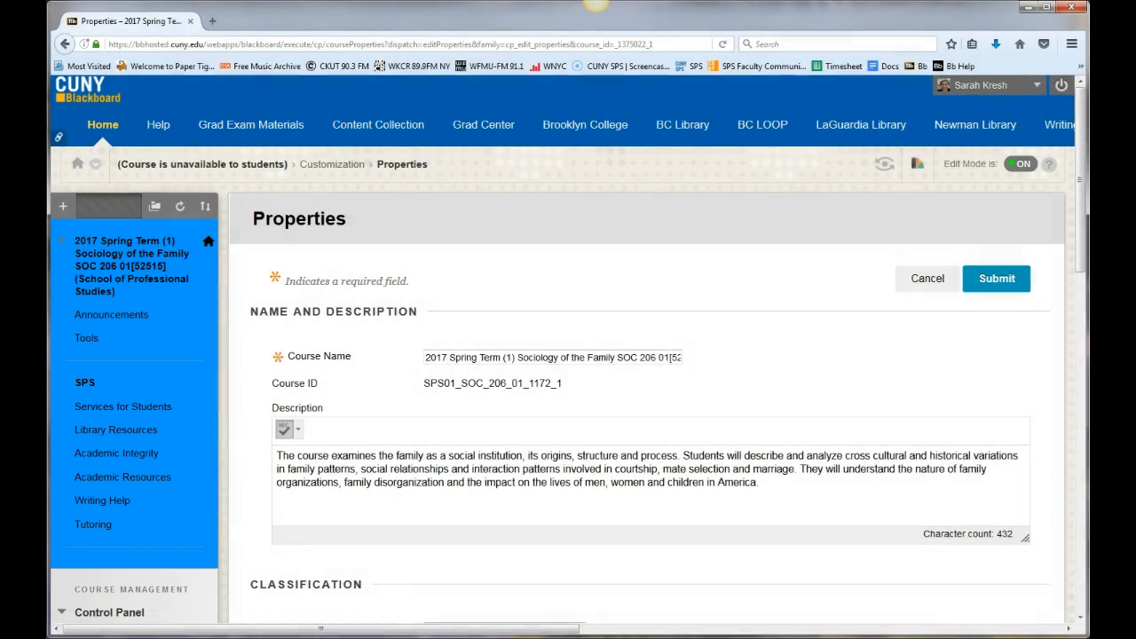
Copy the Course ID SPS01_SOC_206_01_1172_1 from the course properties.
left_click_drag(574, 392, 393, 385)
right_click(435, 388)
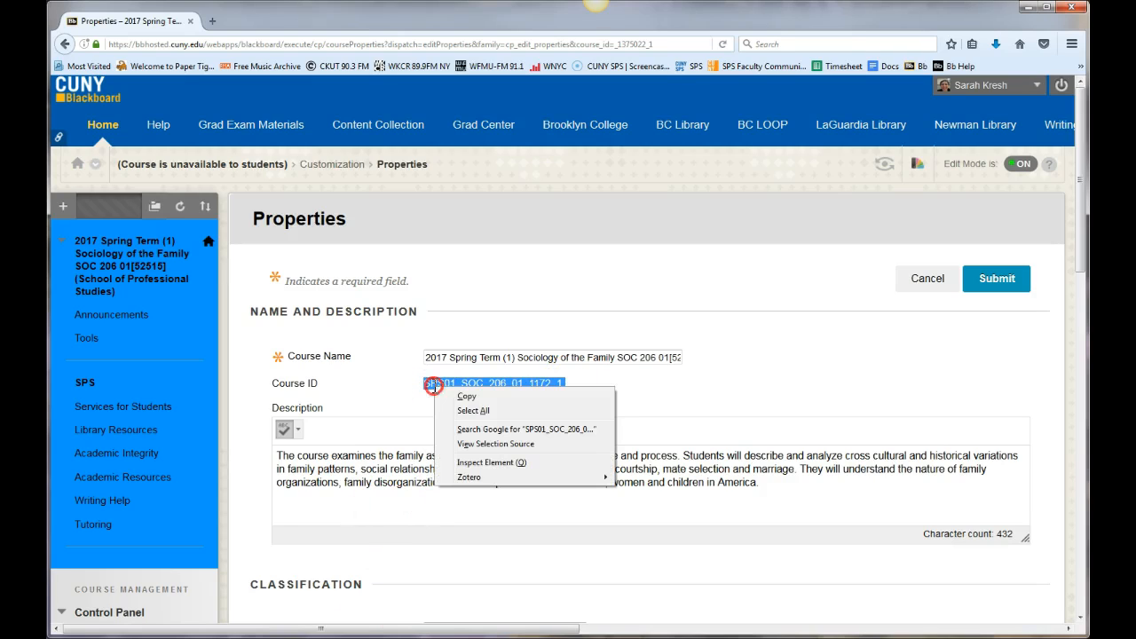
left_click(457, 399)
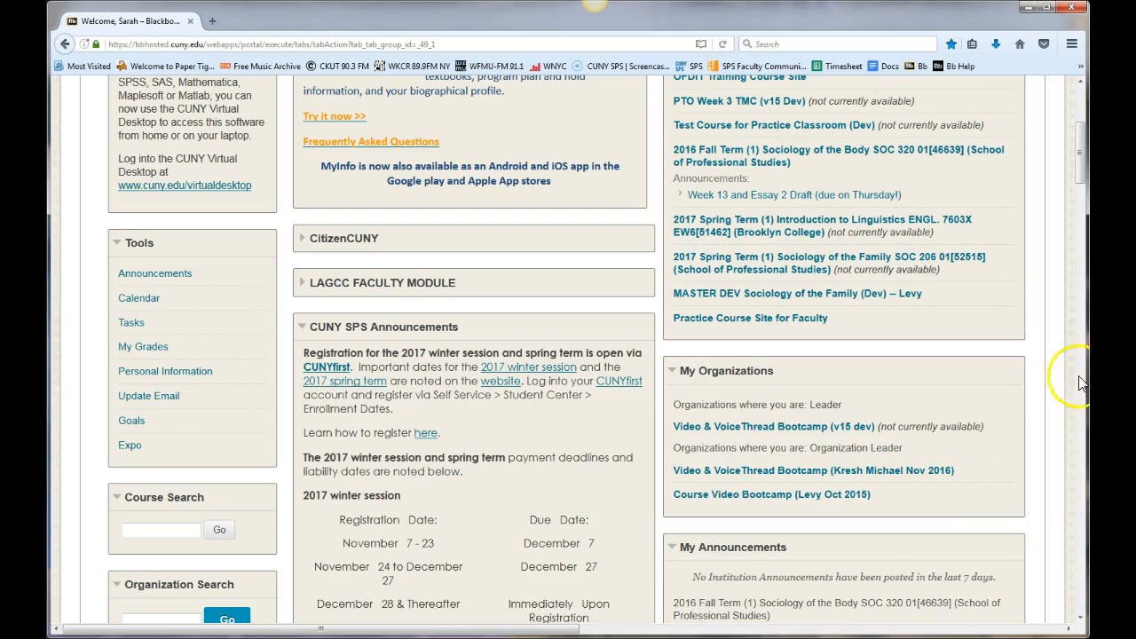
Open the Course Copy utility in the MASTER DEV Sociology of the Family course.
left_click(791, 298)
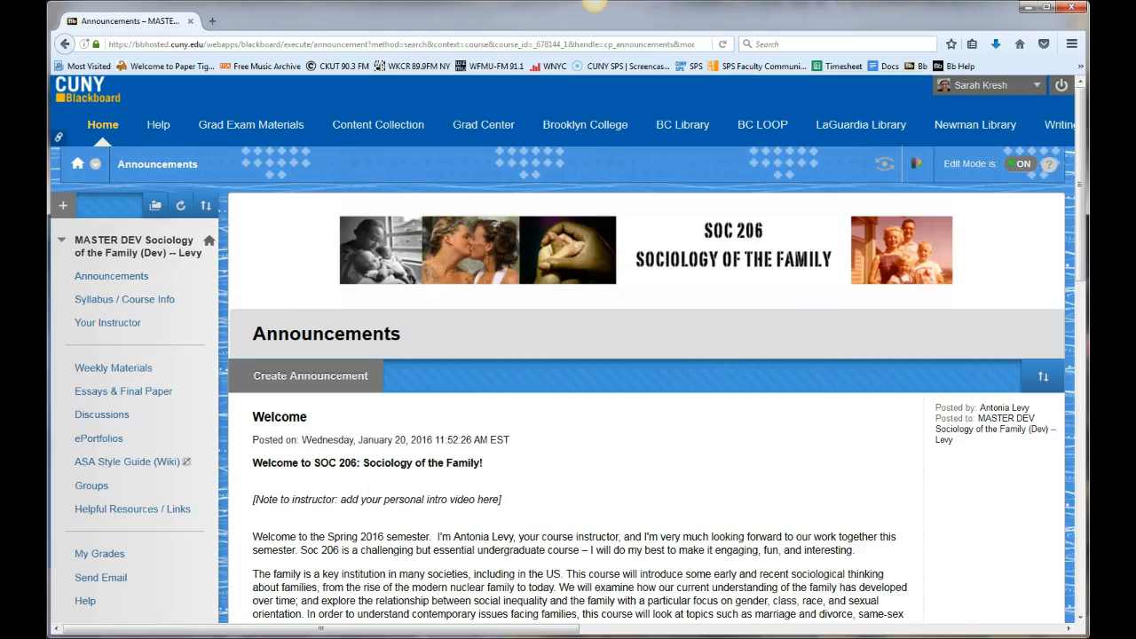
scroll(195, 581, "down", 3)
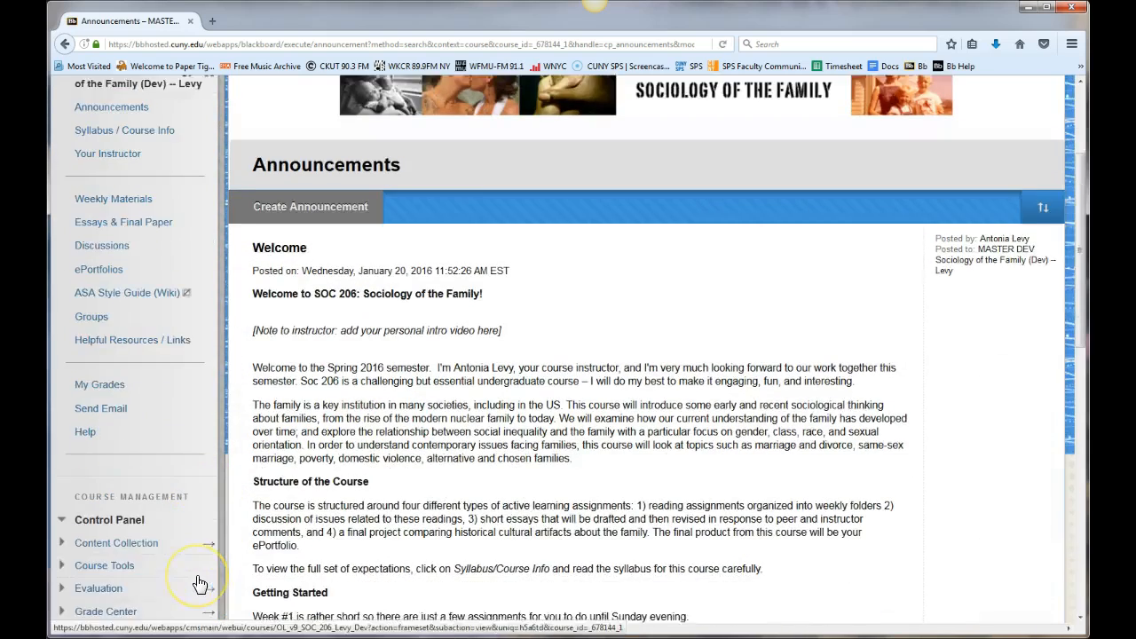
scroll(195, 580, "down", 5)
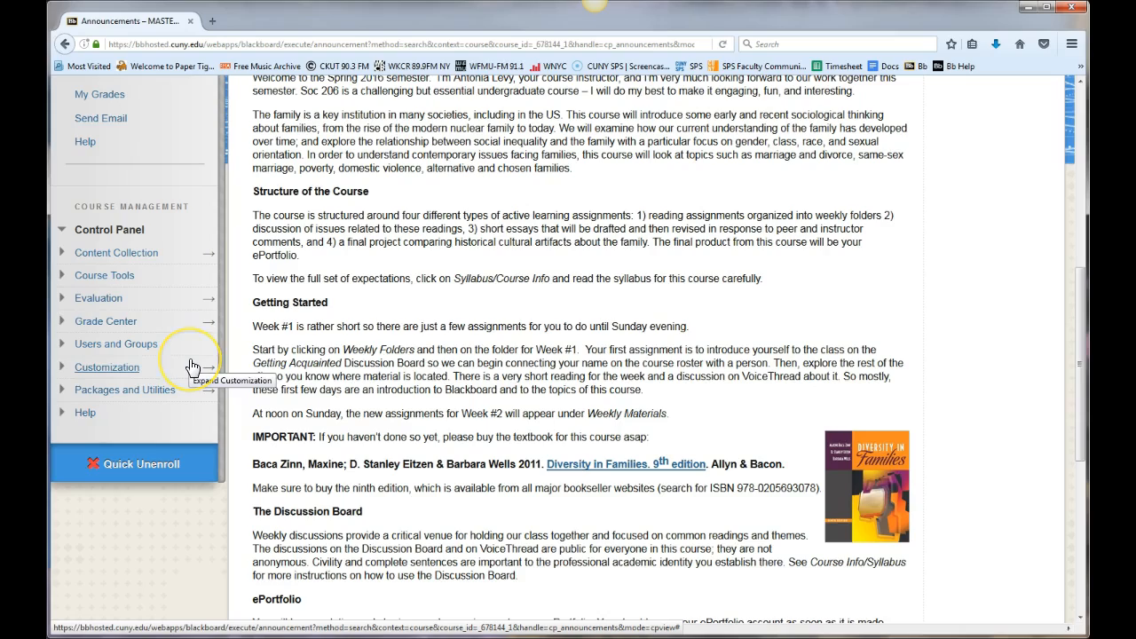
left_click(135, 390)
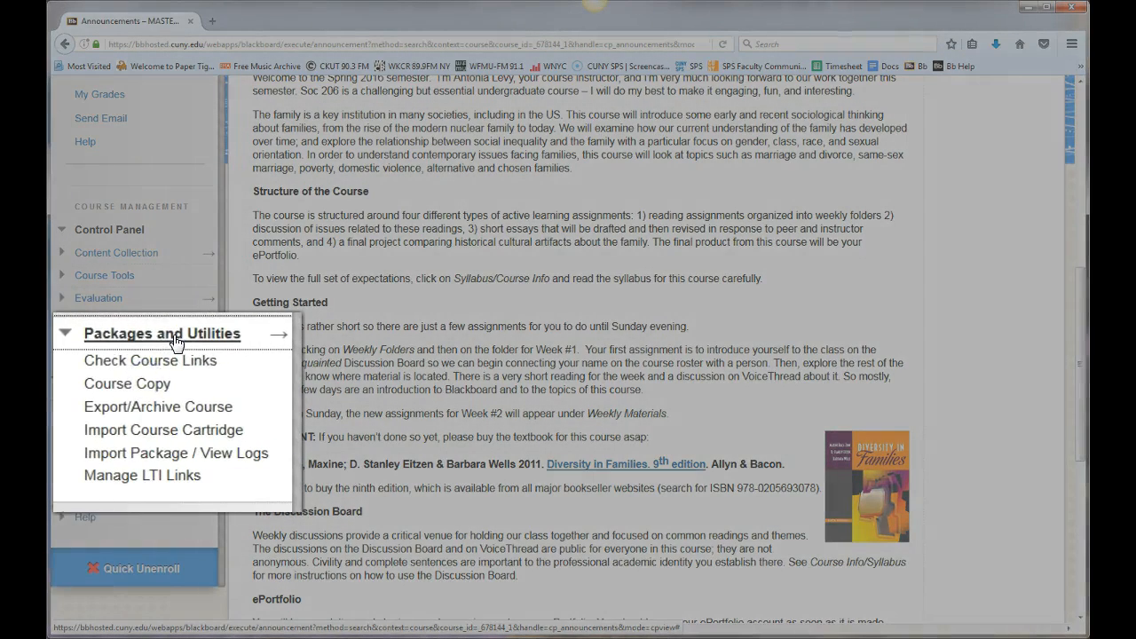
left_click(145, 394)
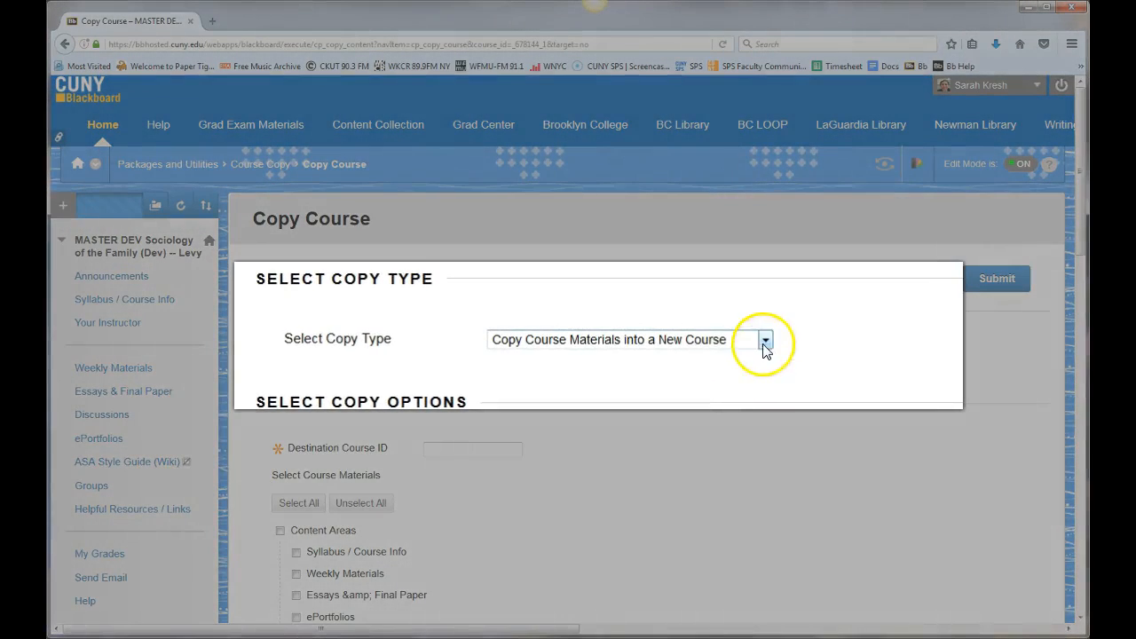
Set the copy type to Copy Course Materials into an Existing Course and paste SPS01_SOC_206_01_1172_1 as the Destination Course ID.
left_click(632, 357)
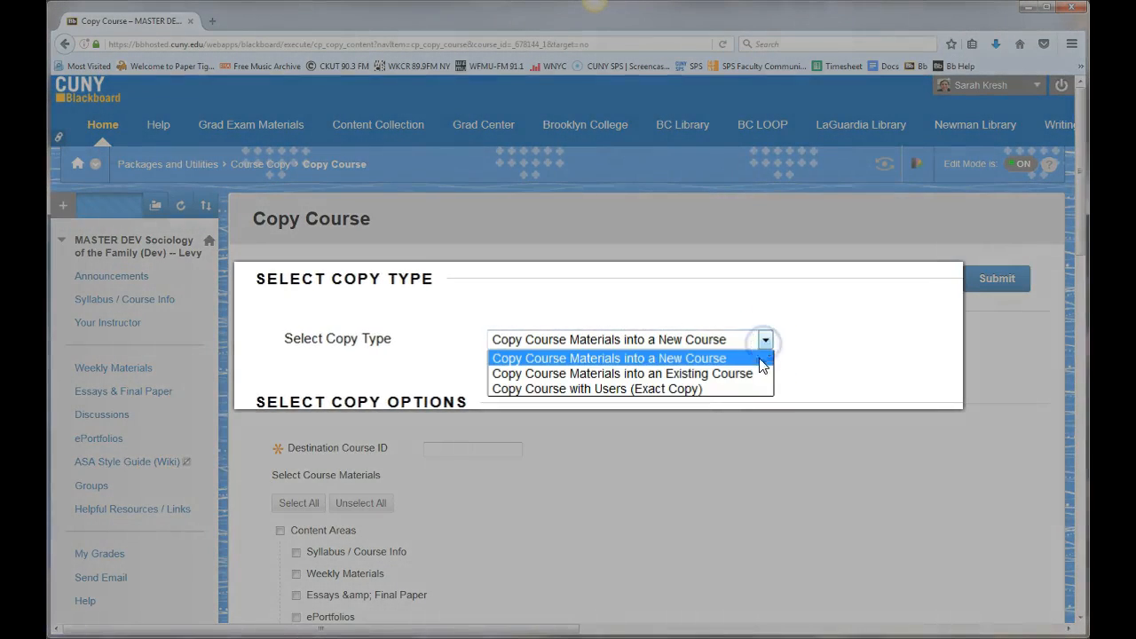
left_click(746, 373)
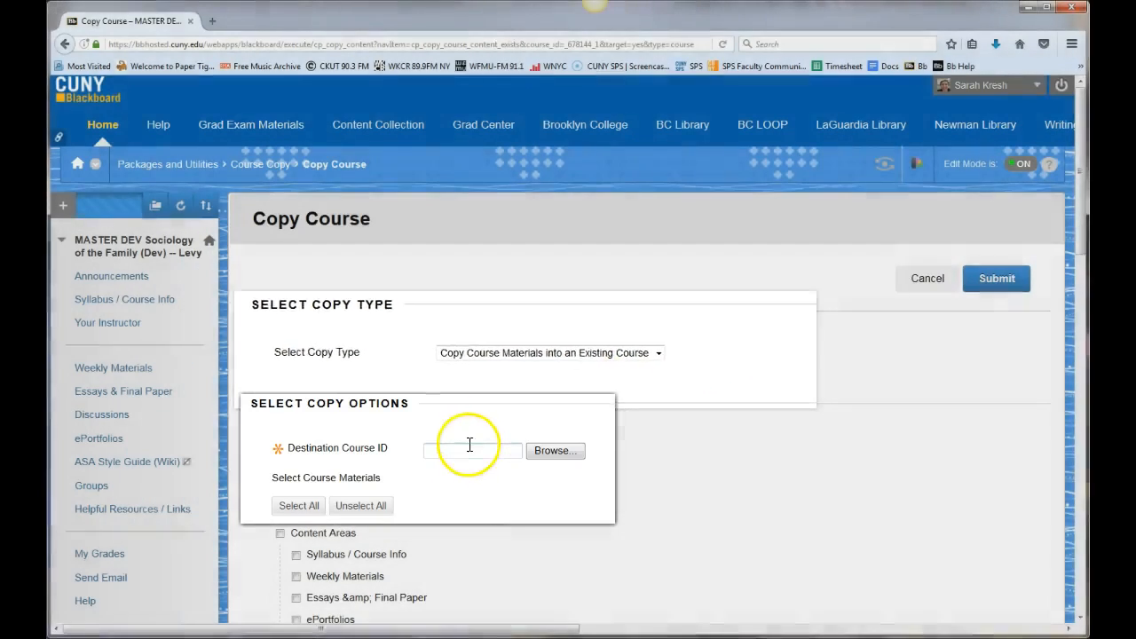
left_click(468, 447)
right_click(467, 448)
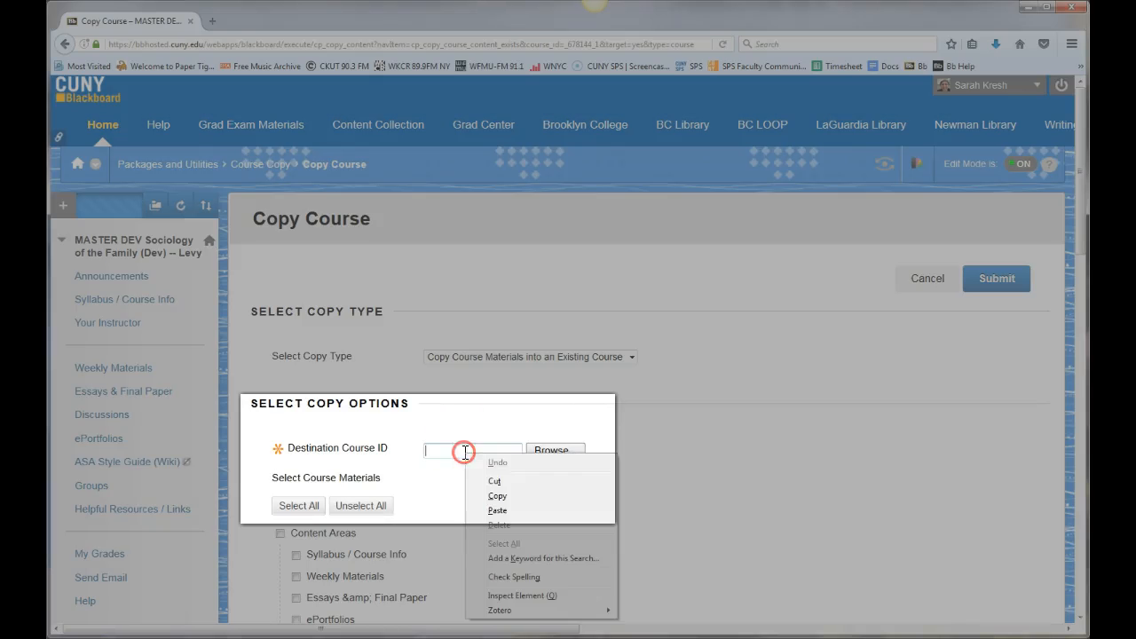
left_click(533, 511)
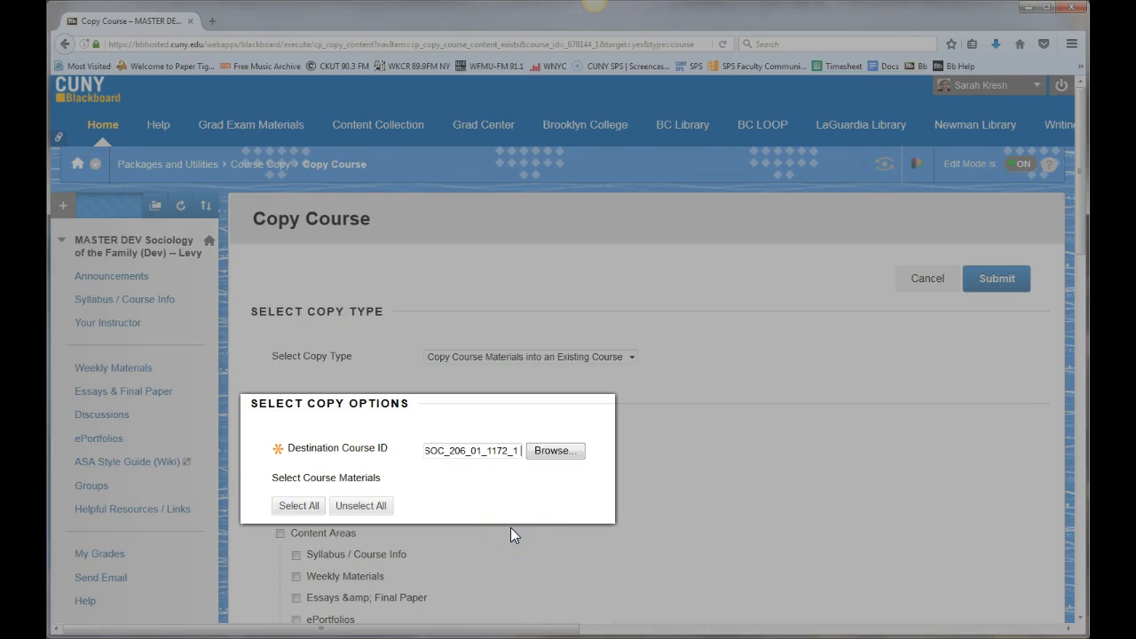
Select all course materials for copying and submit the course copy without including enrollments.
left_click(299, 506)
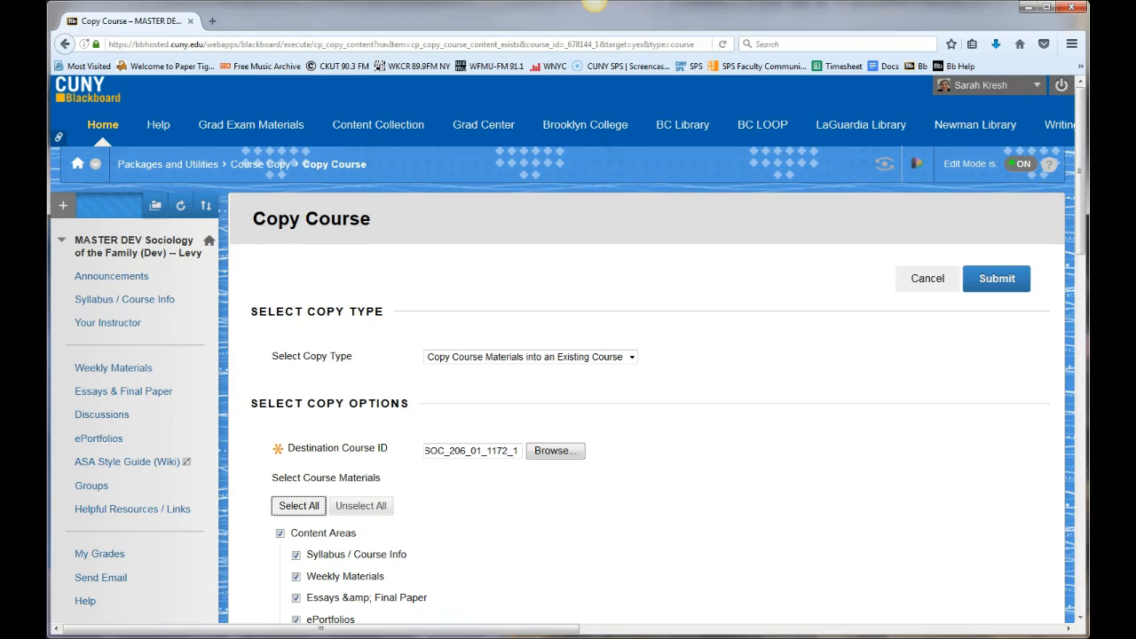
scroll(520, 525, "down", 15)
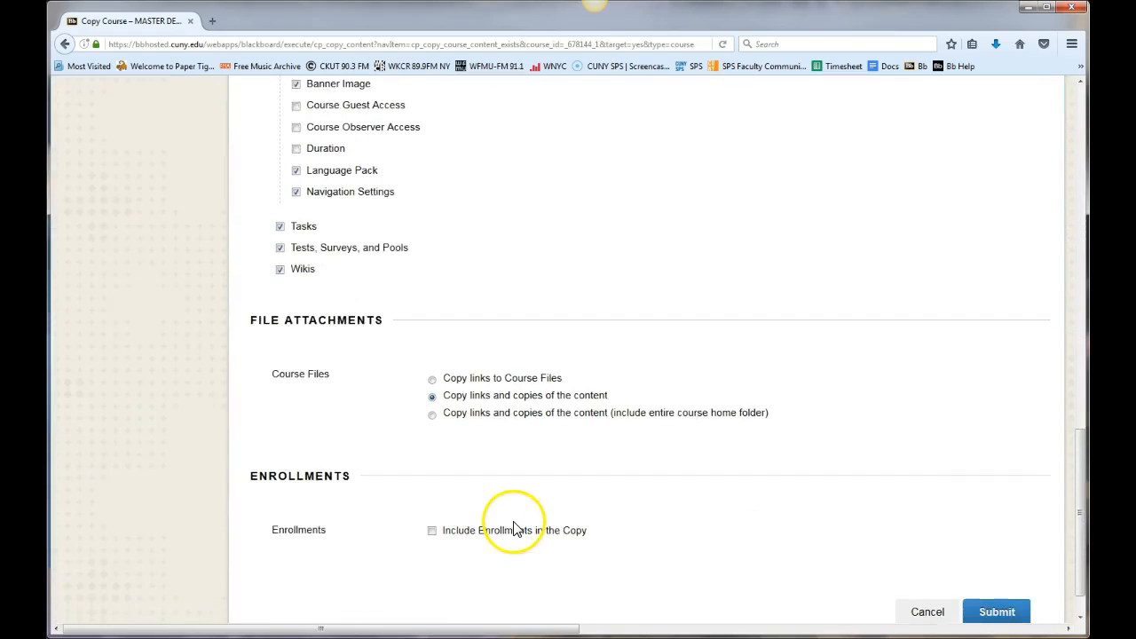
scroll(515, 527, "down", 1)
left_click(996, 571)
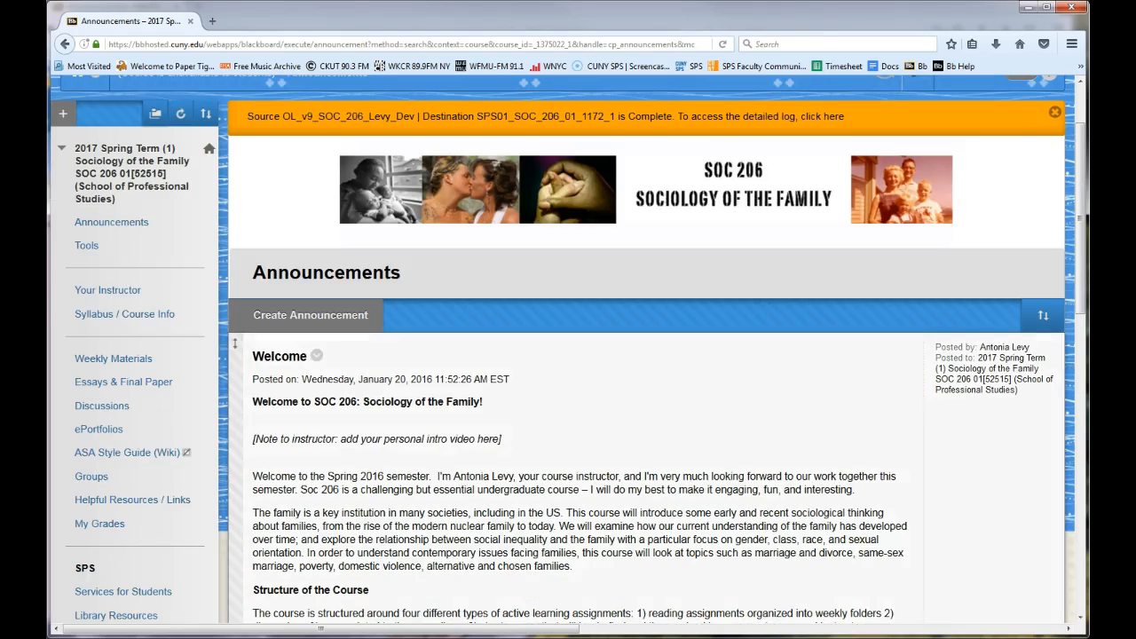
Move the Send Email and Help entries directly below My Grades in the 2017 Spring Term course menu.
scroll(61, 567, "down", 4)
left_click_drag(60, 567, 66, 363)
left_click_drag(59, 594, 61, 408)
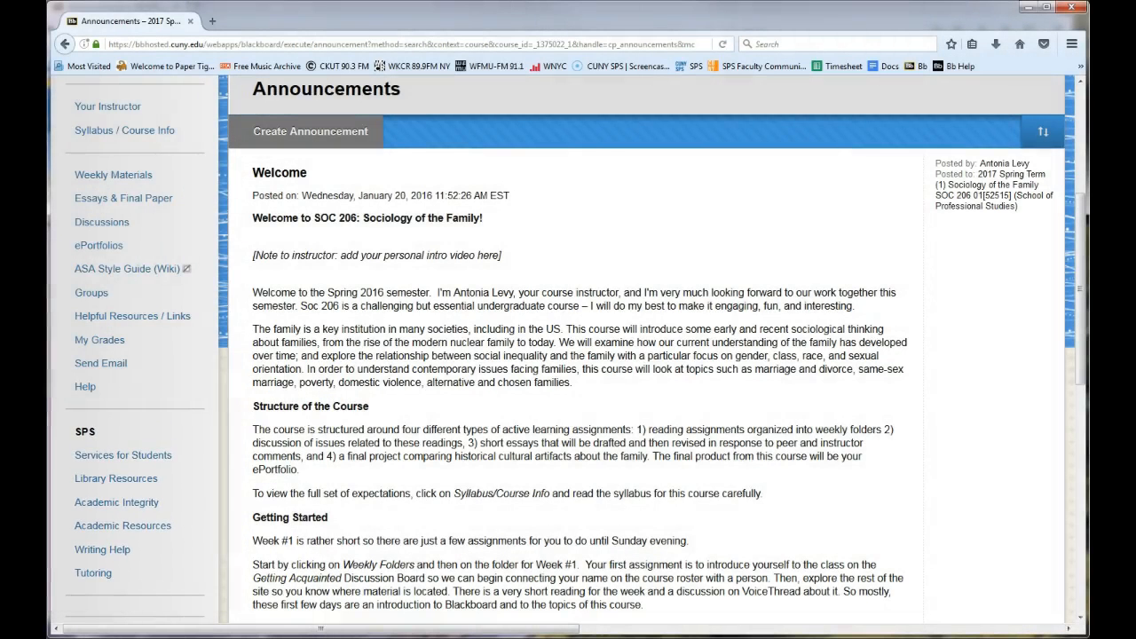
Delete the surplus divider below Tutoring in the course menu.
left_click(209, 601)
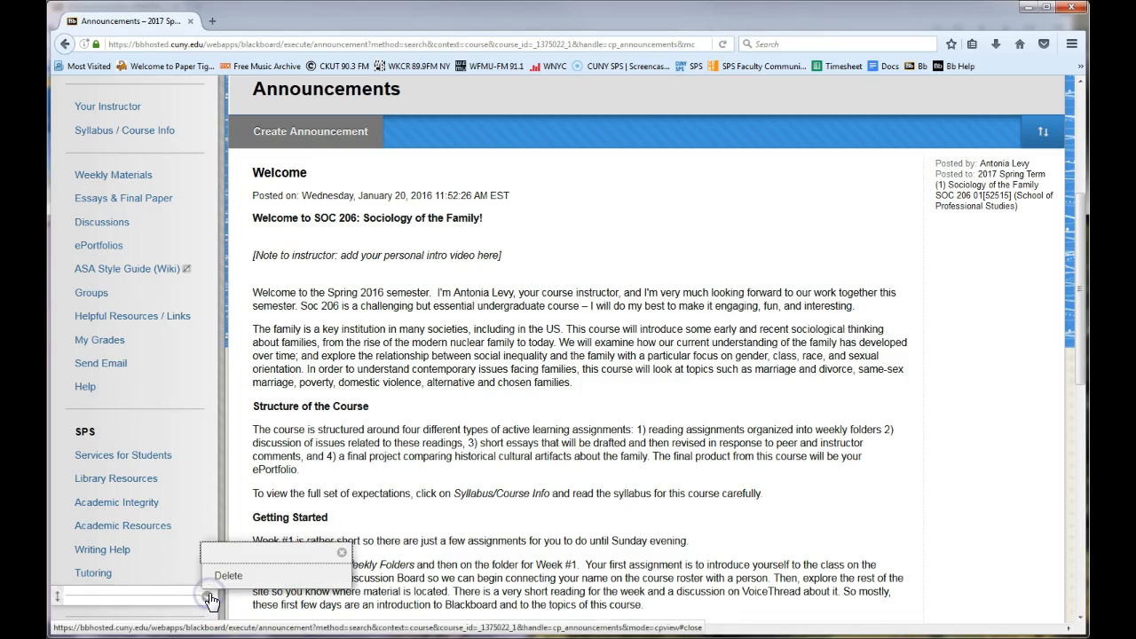
left_click(227, 576)
left_click(465, 376)
left_click(690, 340)
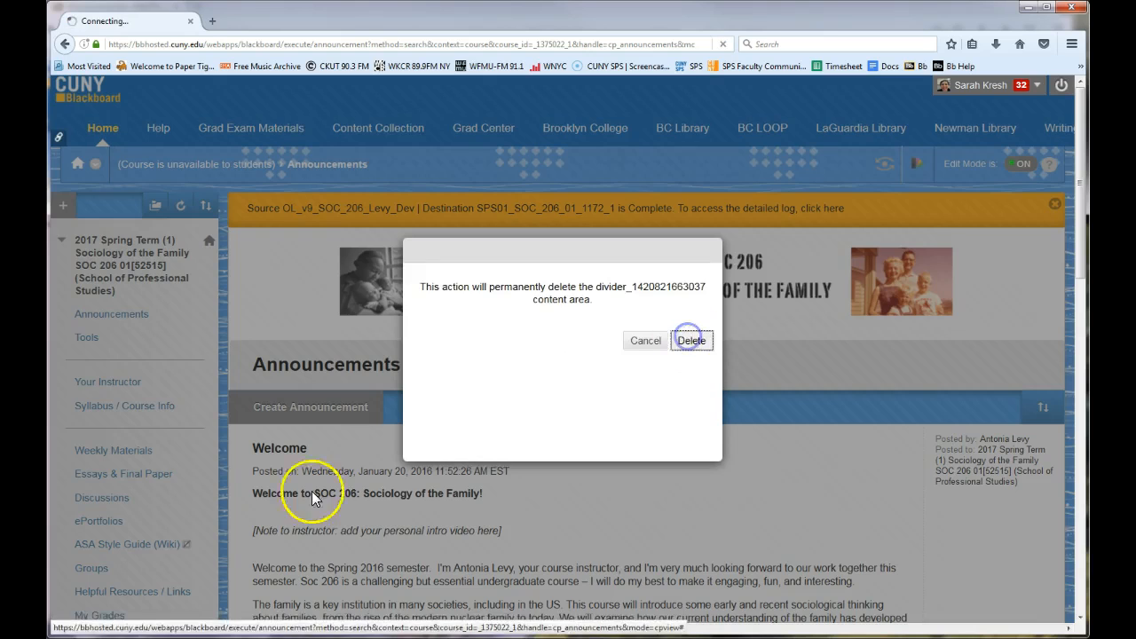
Open the Essay 1 (due in Week 7) assignment from Essays & Final Paper for editing at its Due Dates section.
left_click(112, 476)
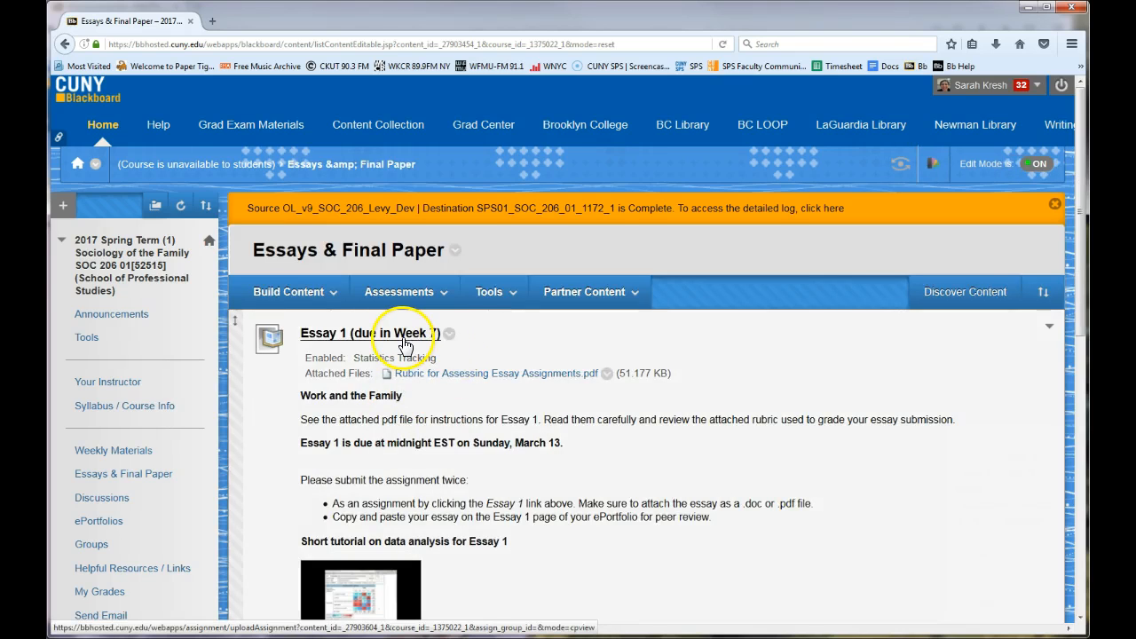
left_click(450, 333)
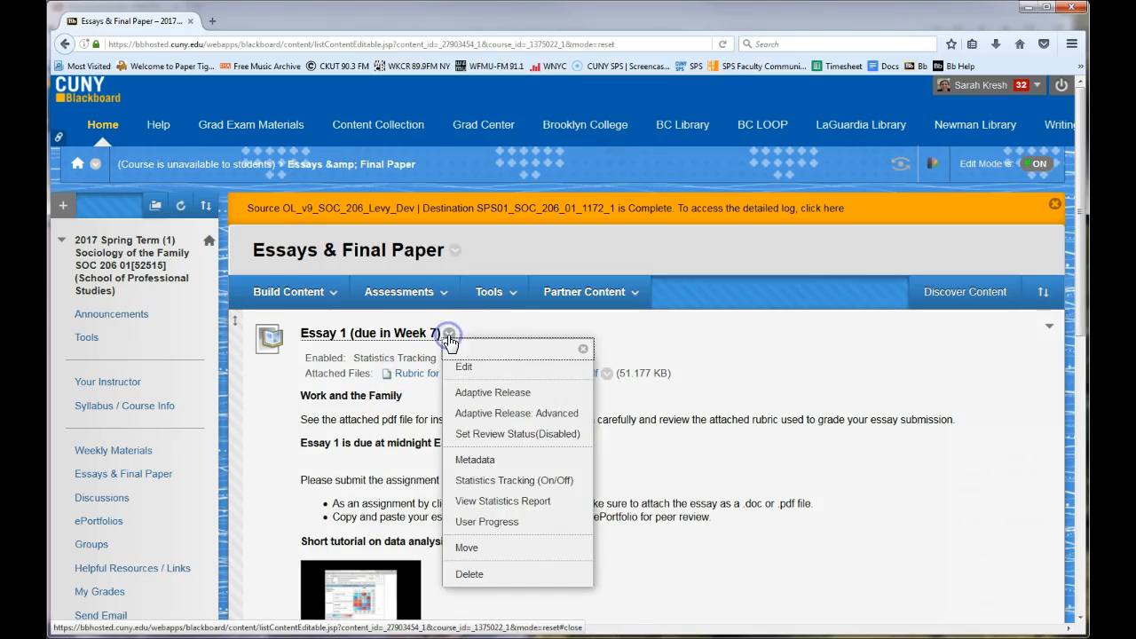
left_click(495, 378)
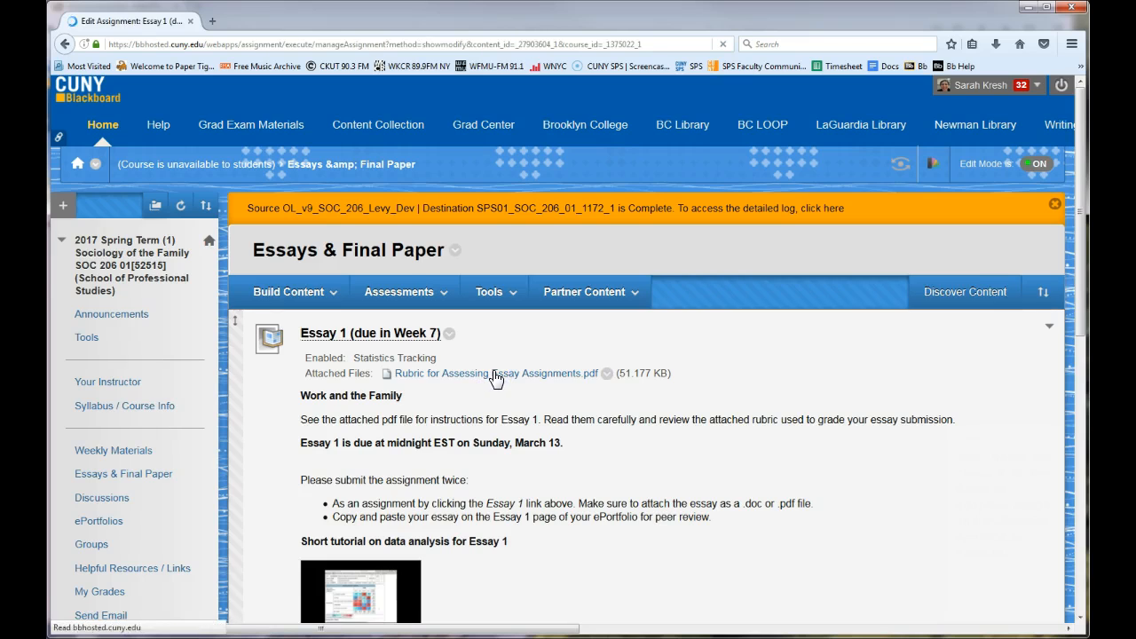
scroll(495, 375, "down", 10)
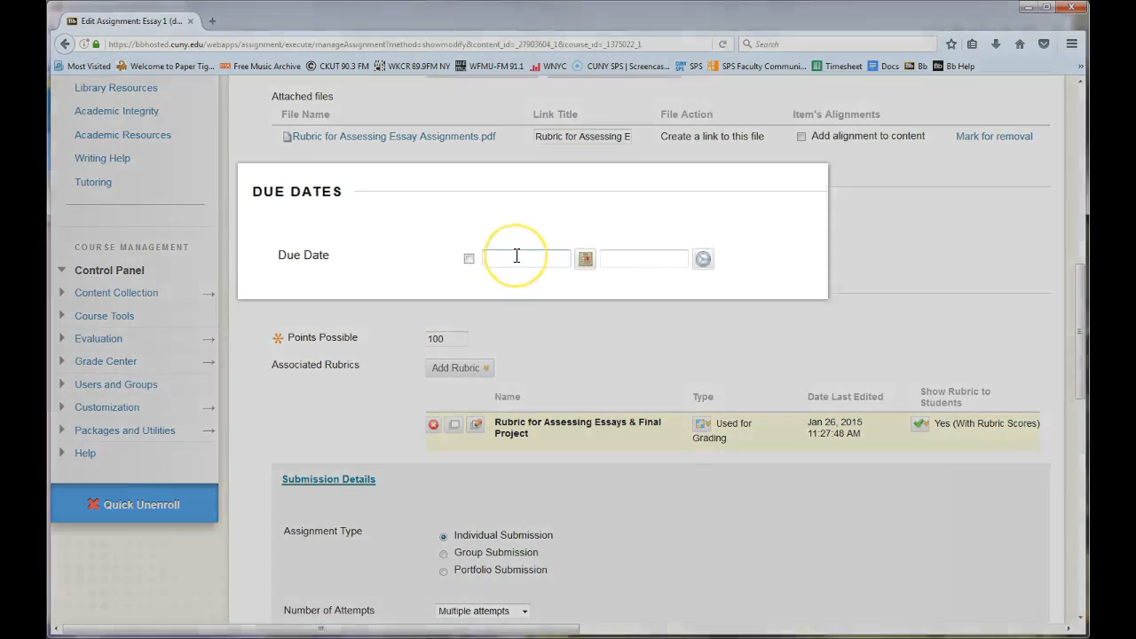